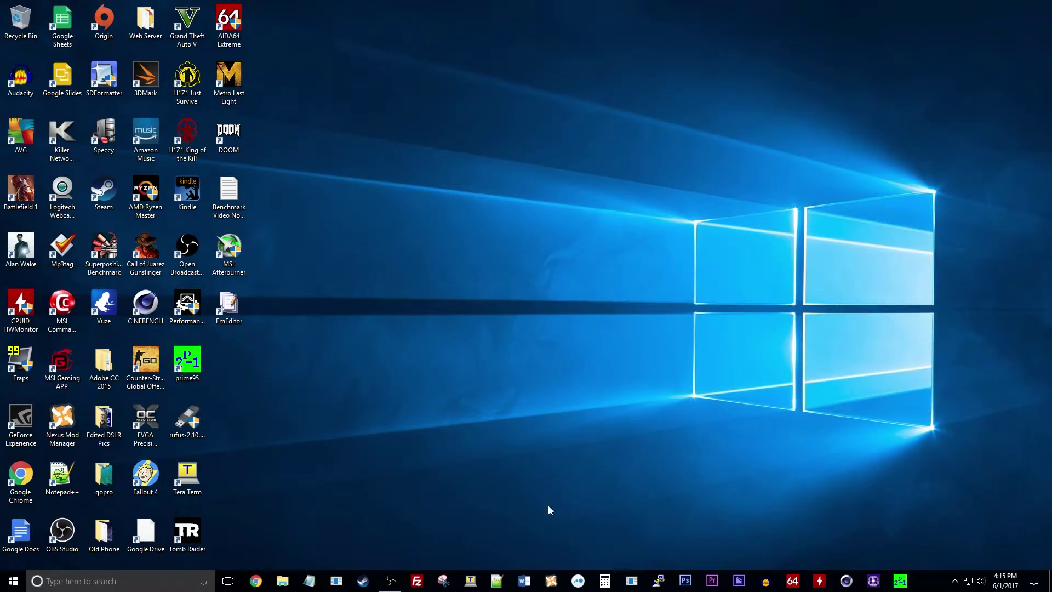
# Launch Disk Management from the Start right-click menu and maximize its window
pyautogui.rightClick(14, 587)
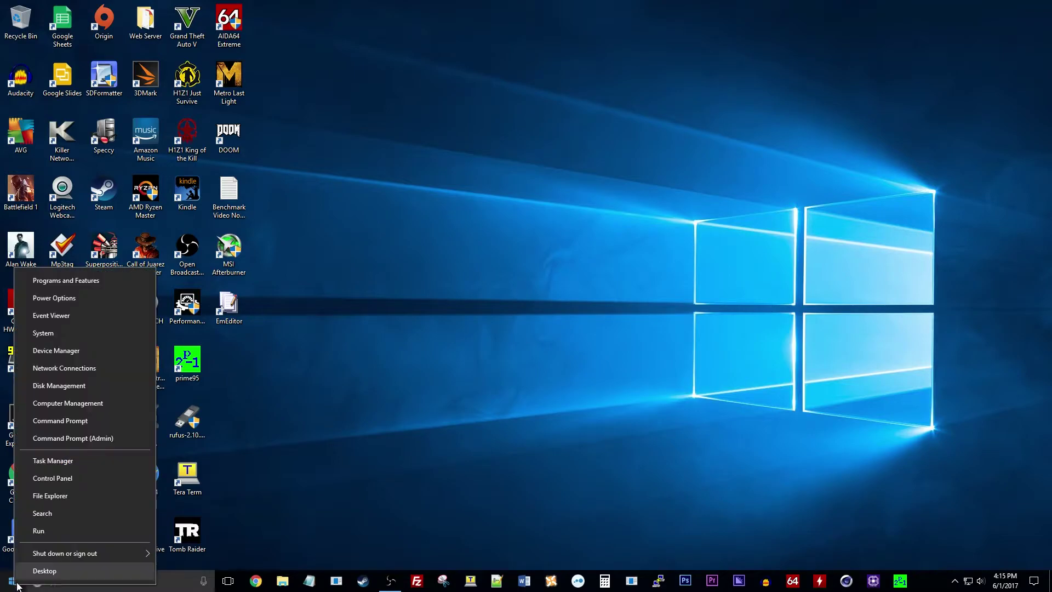
pyautogui.click(87, 387)
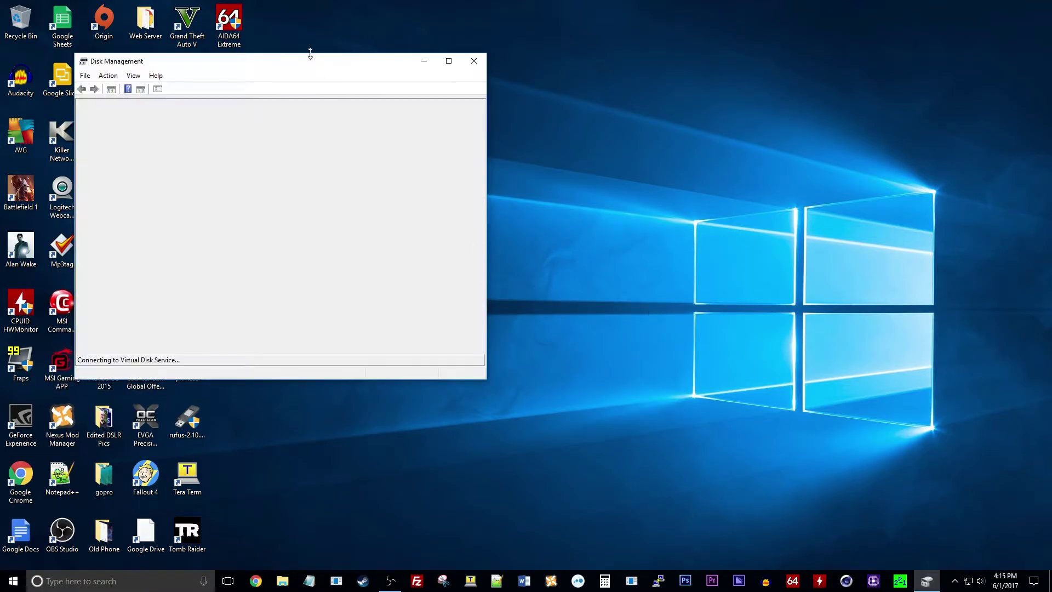
pyautogui.click(447, 61)
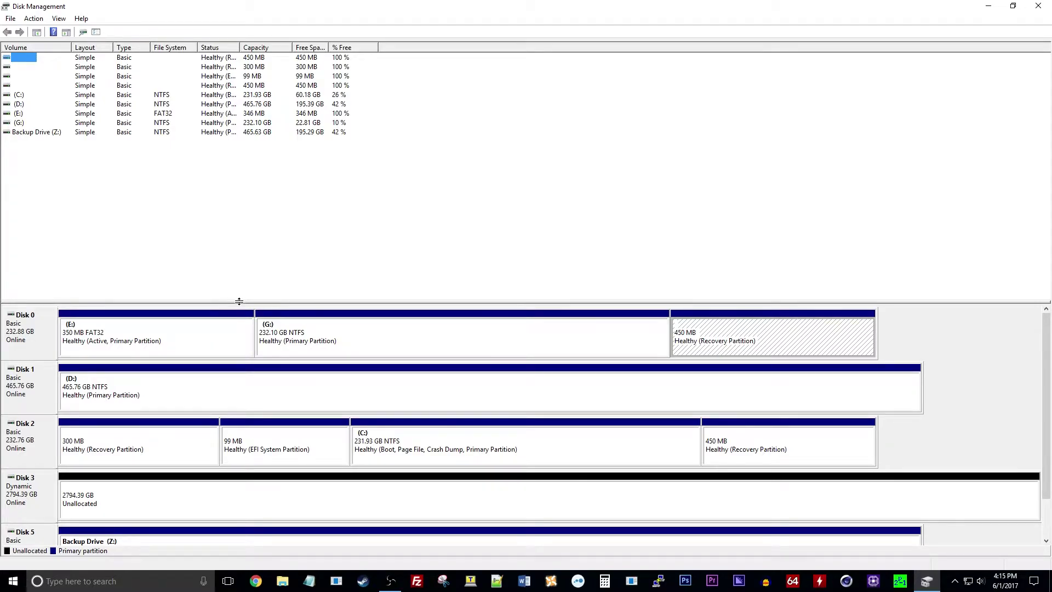
# Enlarge the lower disk map pane so all disks, including the unallocated 2794.39 GB Disk 3, show
pyautogui.moveTo(258, 234)
pyautogui.mouseDown()
pyautogui.moveTo(270, 218)
pyautogui.moveTo(268, 226)
pyautogui.mouseUp()
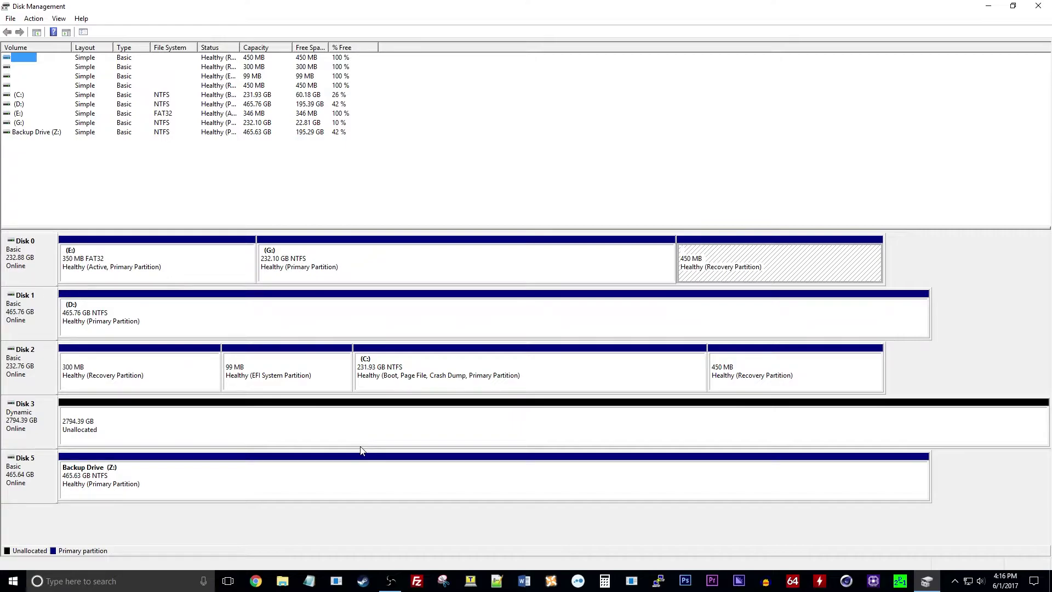
# Quick-format the 465.76 GB D: partition on Disk 1 as NTFS with default settings
pyautogui.rightClick(113, 309)
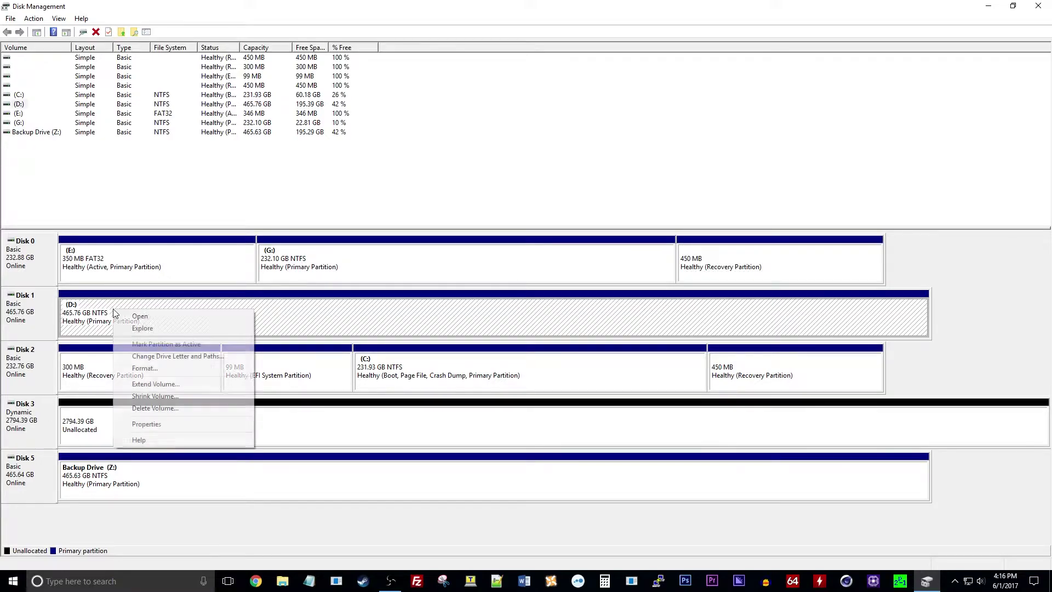
pyautogui.click(163, 370)
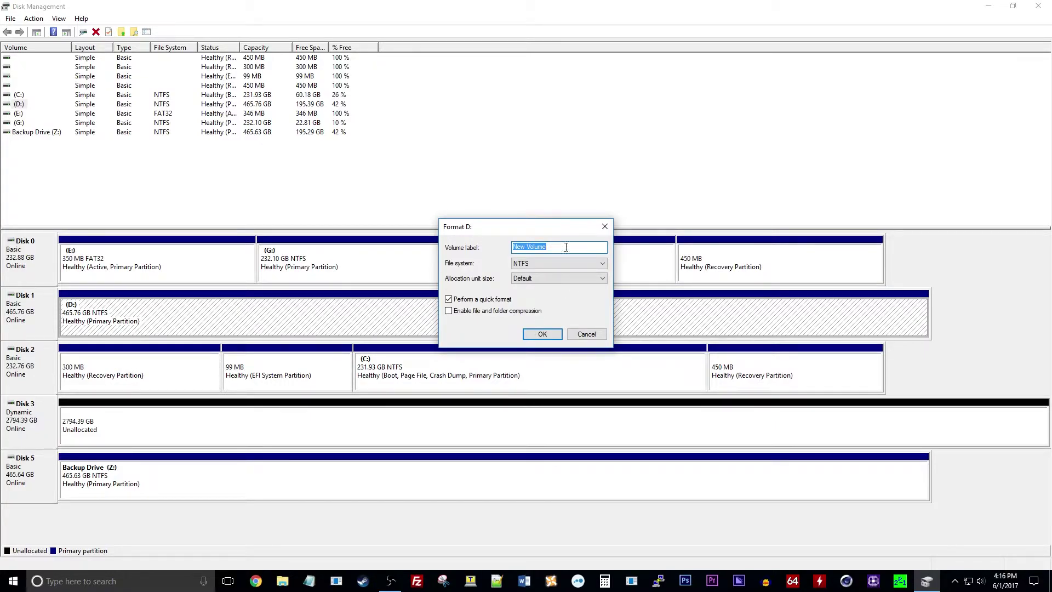
pyautogui.click(542, 334)
pyautogui.click(570, 332)
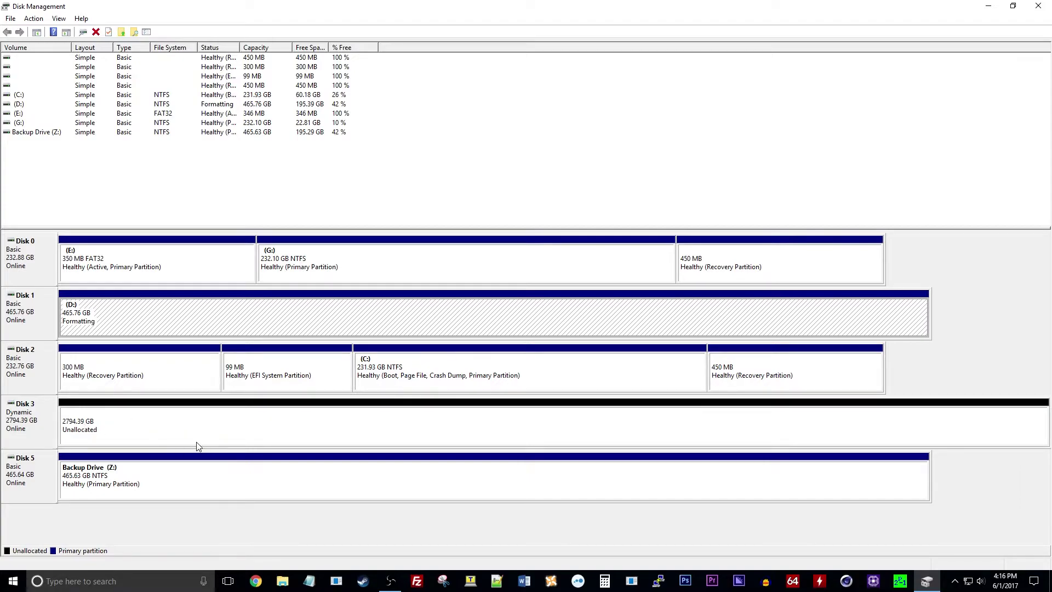
# Delete the New Volume (D:) on Disk 1, leaving its 465.76 GB unallocated
pyautogui.rightClick(158, 314)
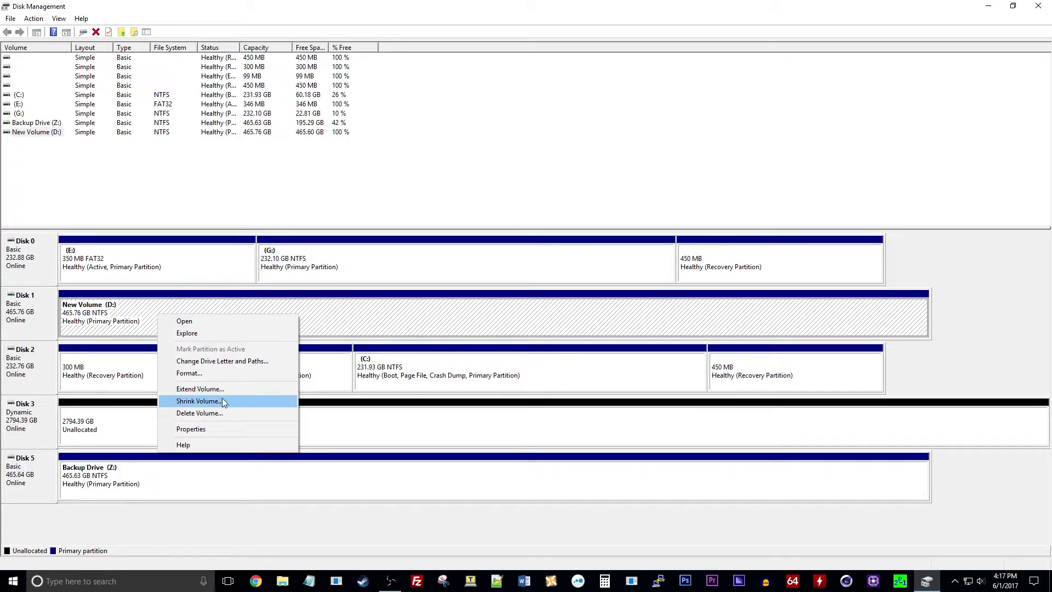
pyautogui.click(219, 414)
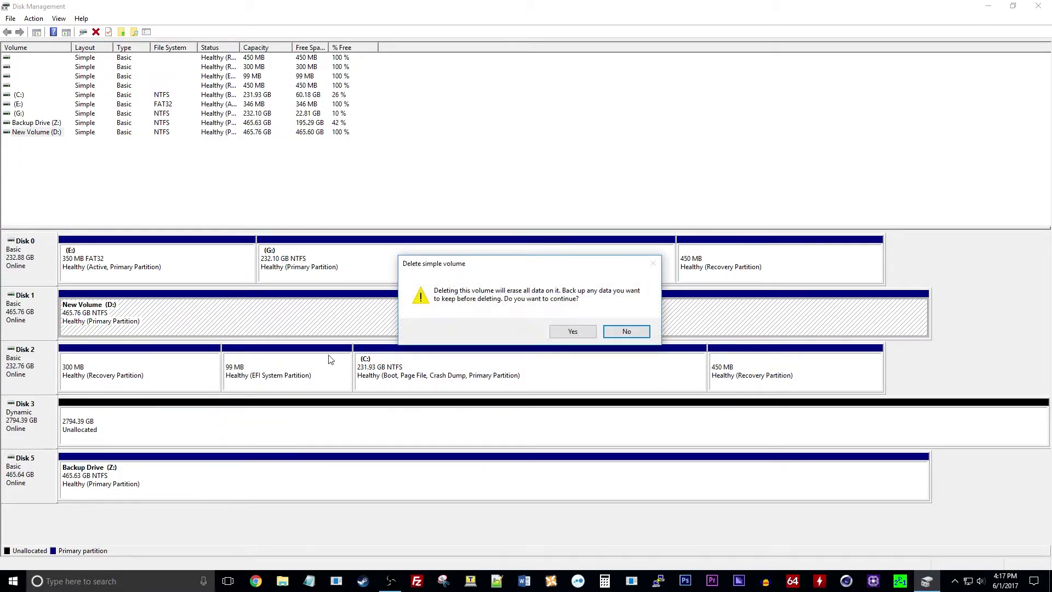
pyautogui.click(573, 329)
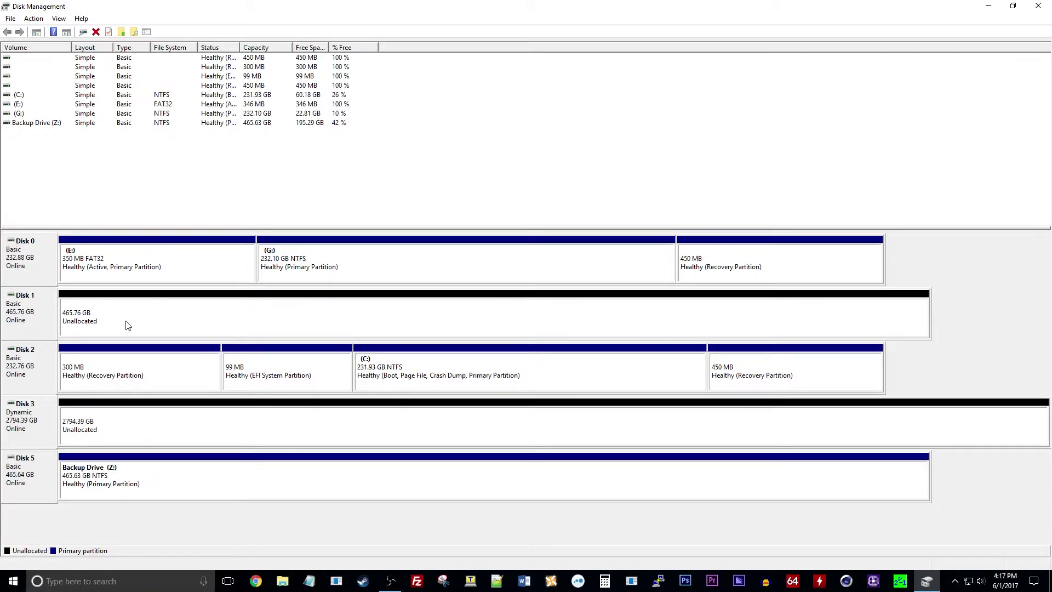
# Start a New Spanned Volume from Disk 1's unallocated space and add Disk 3, totalling 3338396 MB
pyautogui.rightClick(196, 311)
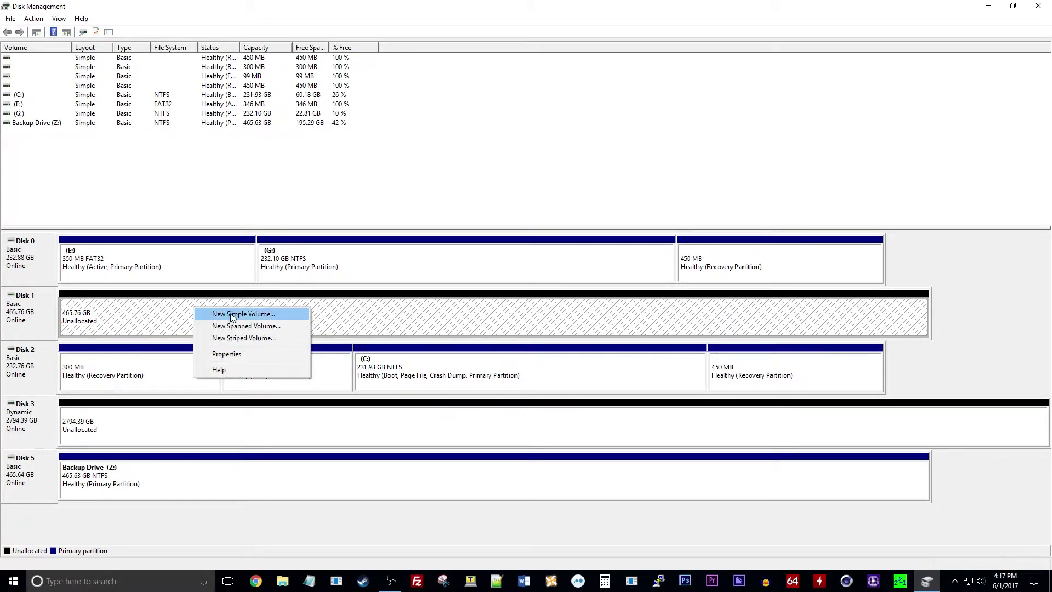
pyautogui.click(271, 329)
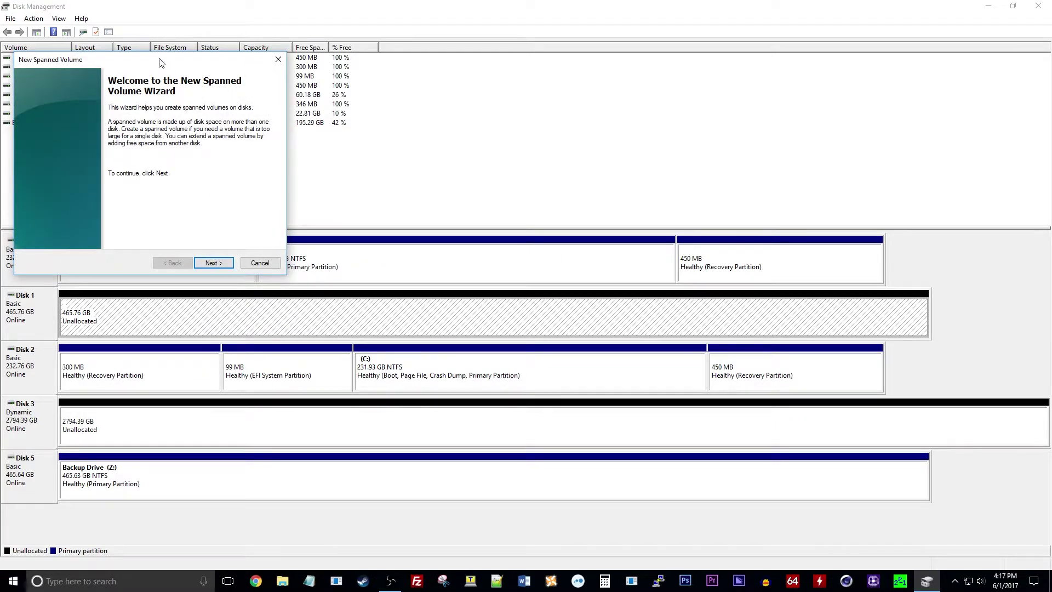
pyautogui.moveTo(162, 63); pyautogui.dragTo(250, 140)
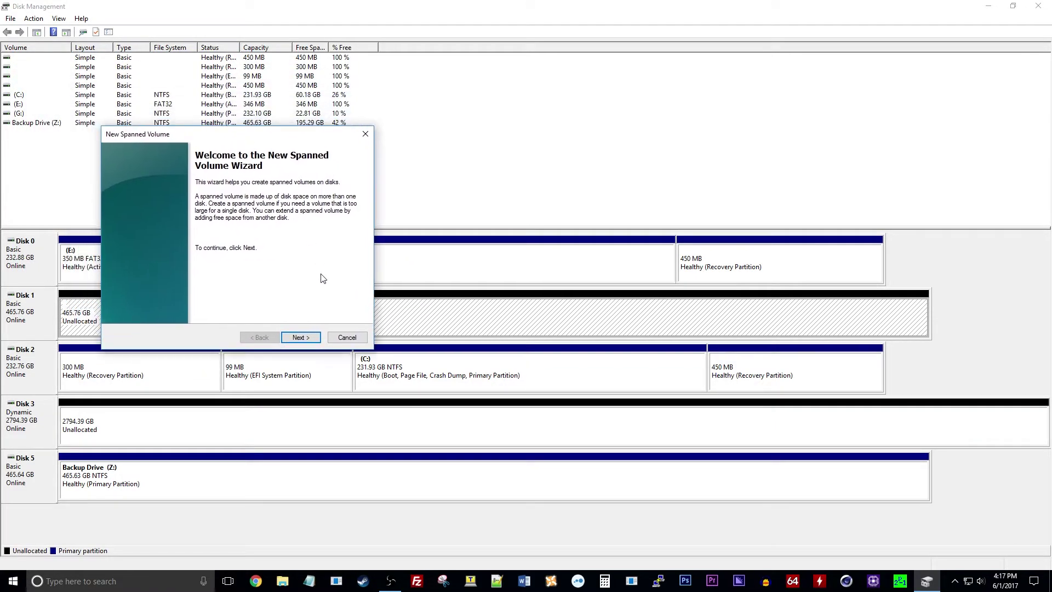
pyautogui.click(305, 338)
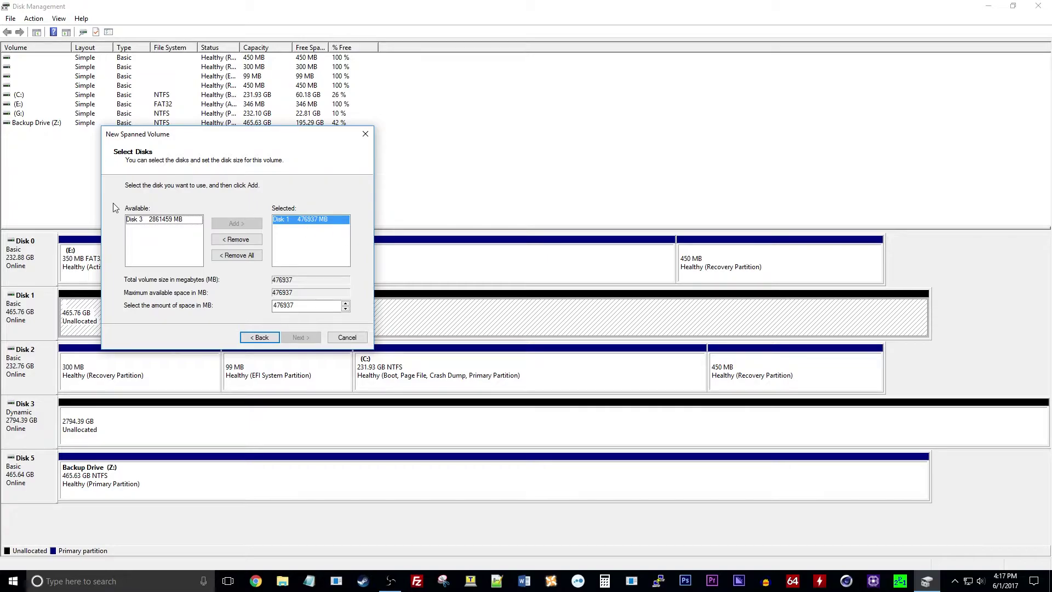
pyautogui.click(162, 218)
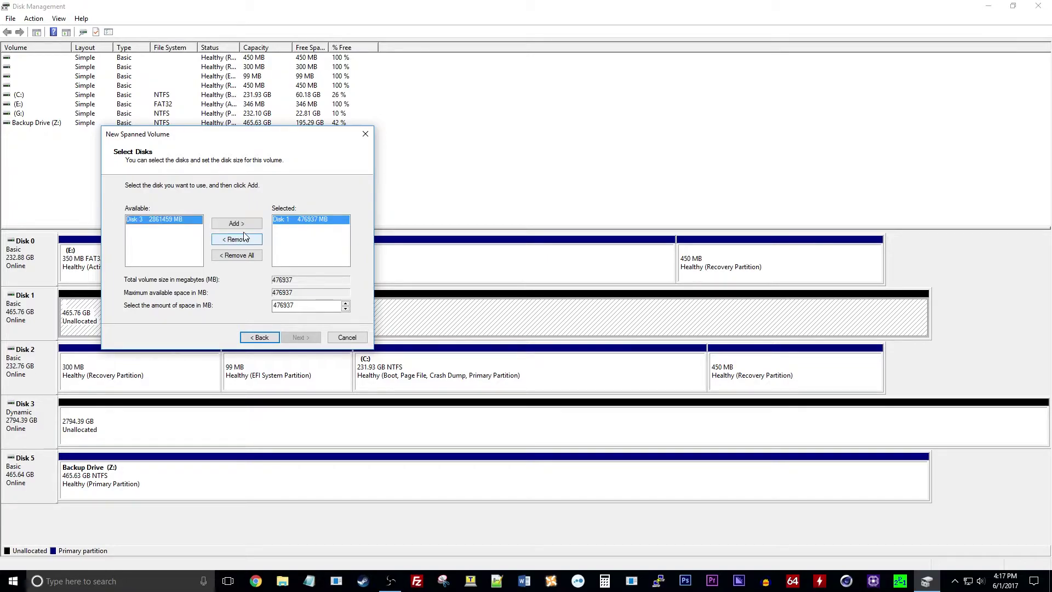
pyautogui.click(246, 225)
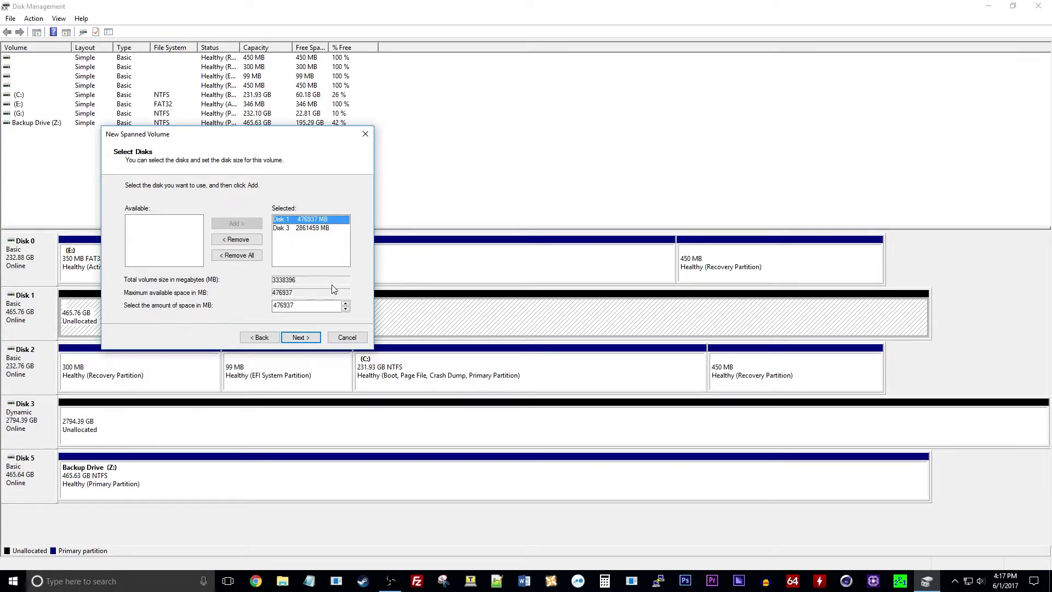
# Assign drive letter S and the NTFS label 'Steam Library' in the spanned volume wizard
pyautogui.click(301, 338)
pyautogui.click(282, 209)
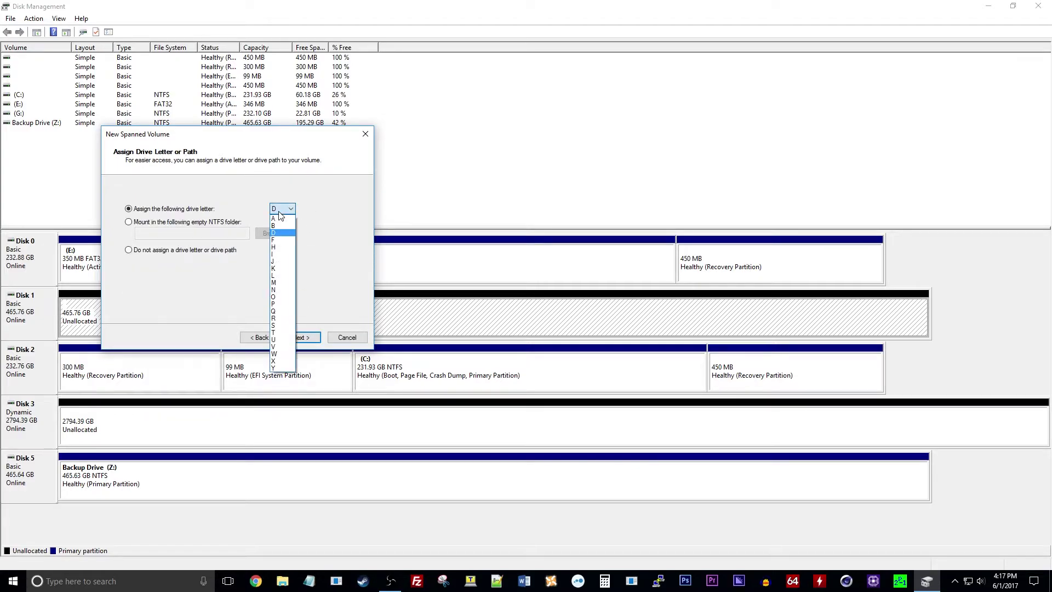
pyautogui.click(282, 325)
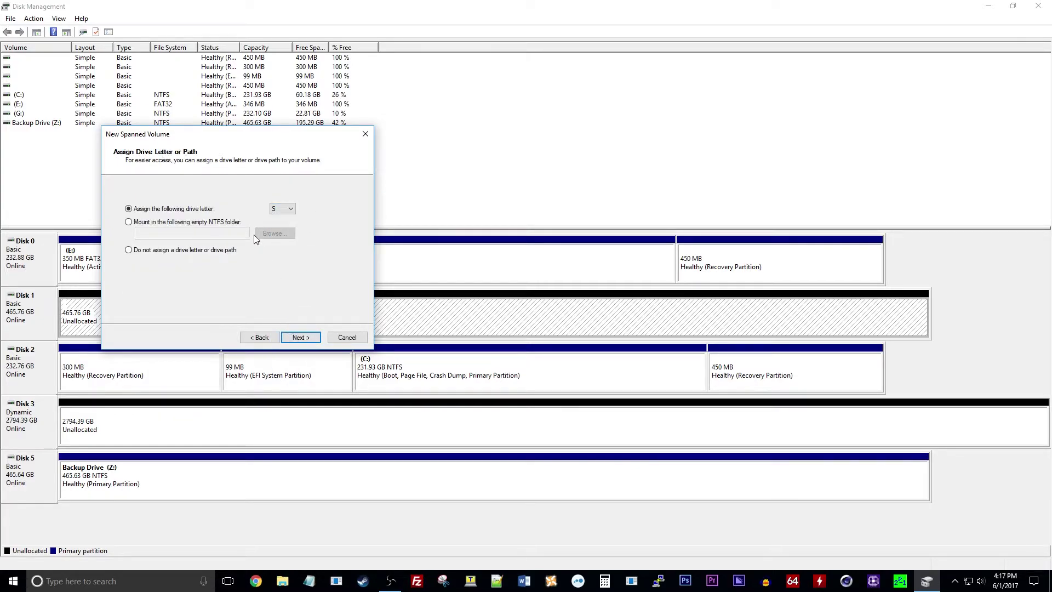
pyautogui.click(300, 337)
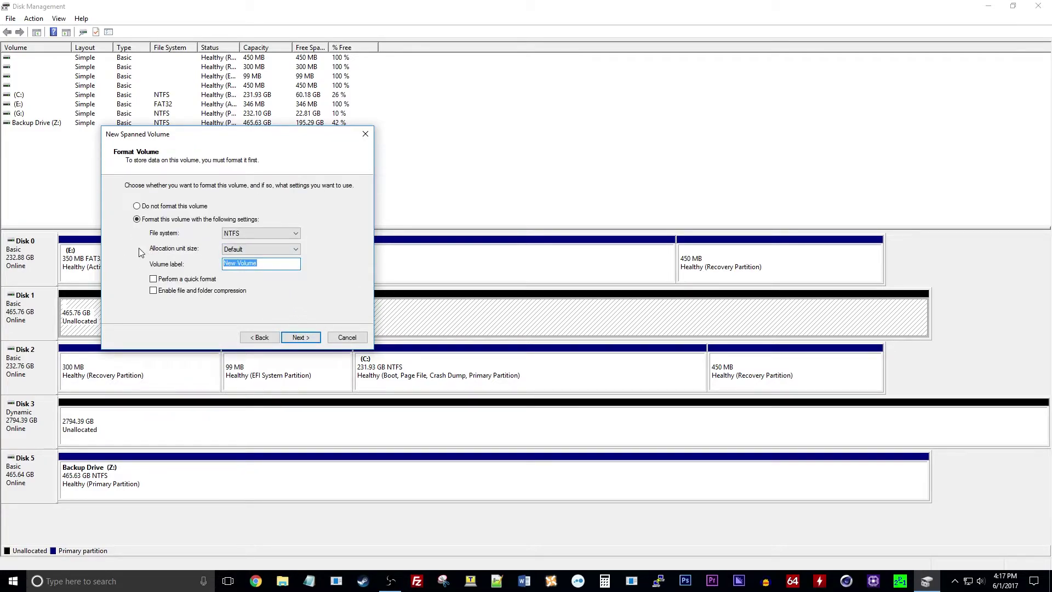
pyautogui.write('Steam Library')
pyautogui.click(300, 339)
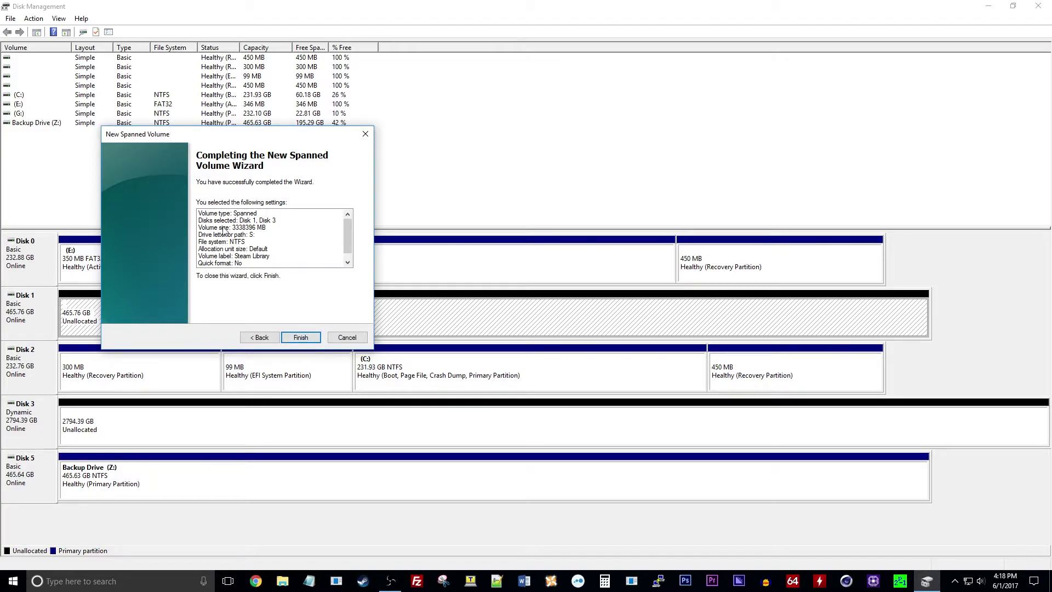
# Finish the wizard, accepting conversion of both disks to dynamic, creating the 3260.15 GB Steam Library (S:)
pyautogui.click(301, 337)
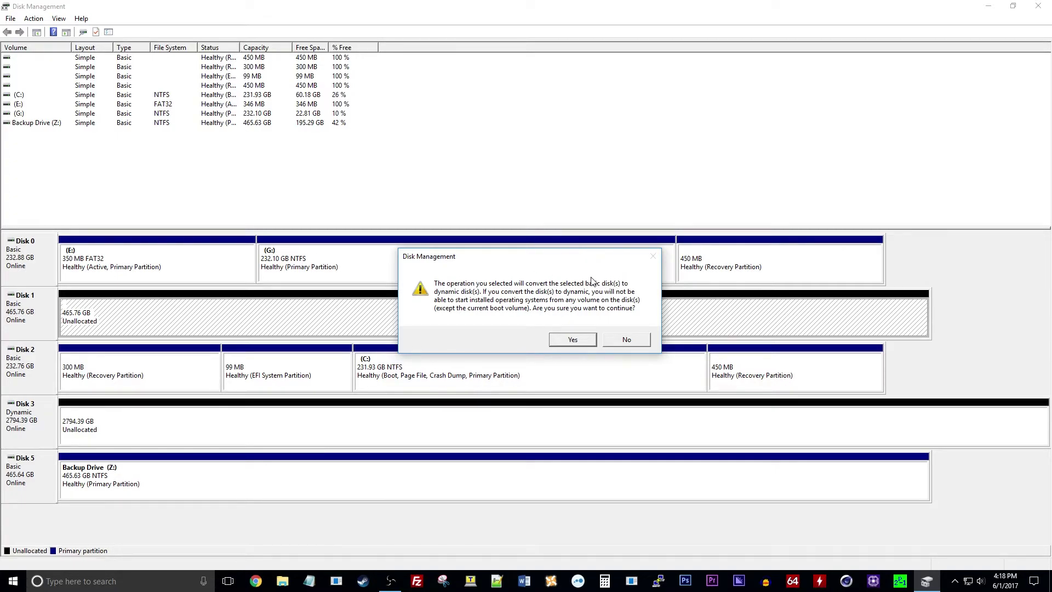
pyautogui.click(591, 338)
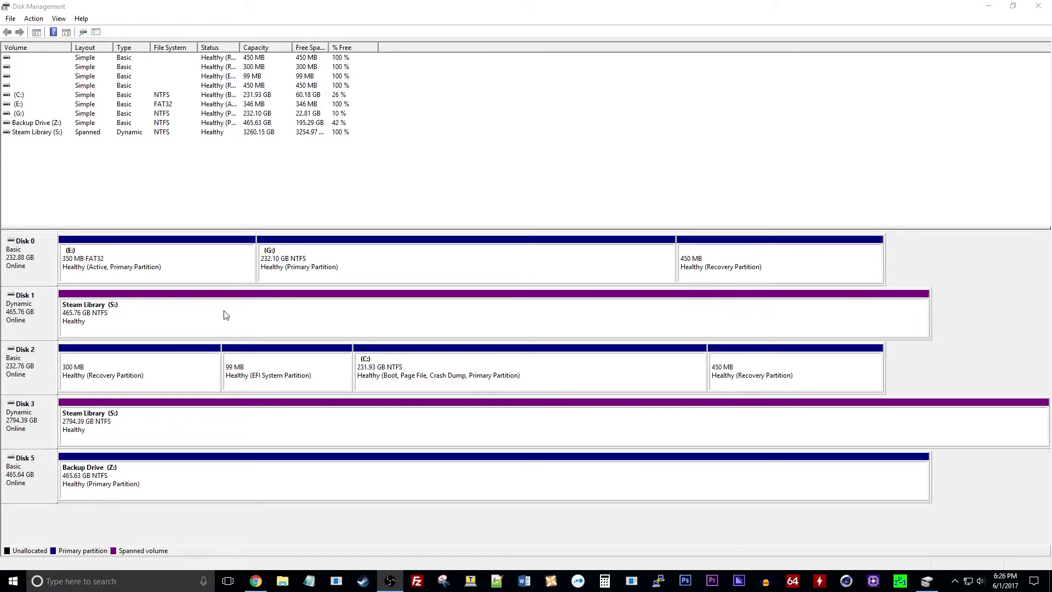
pyautogui.click(282, 581)
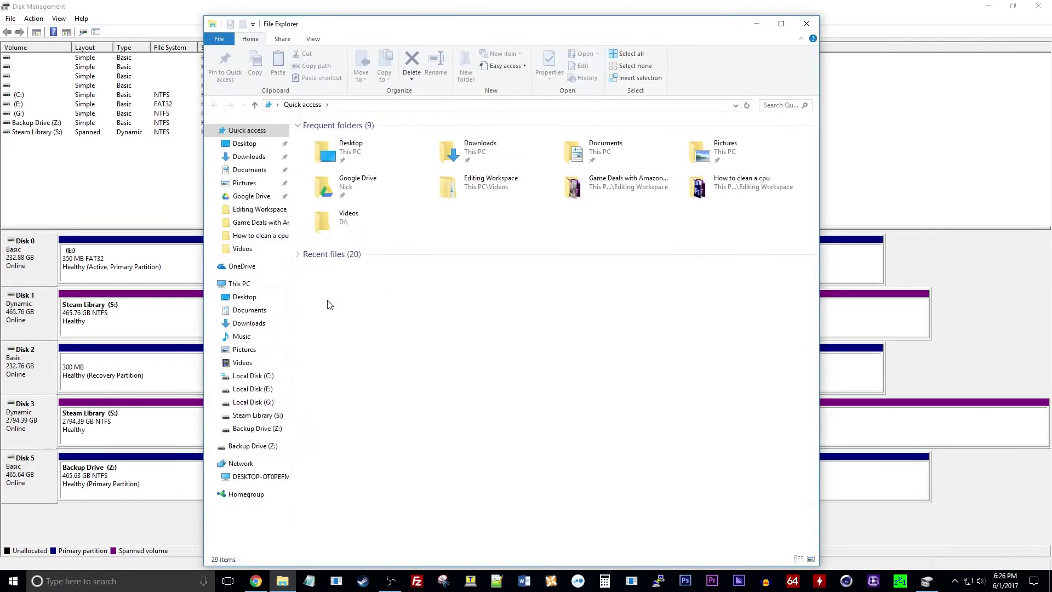
# Open the Steam Library (S:) drive's Properties to confirm NTFS with 3.18 TB capacity
pyautogui.click(272, 417)
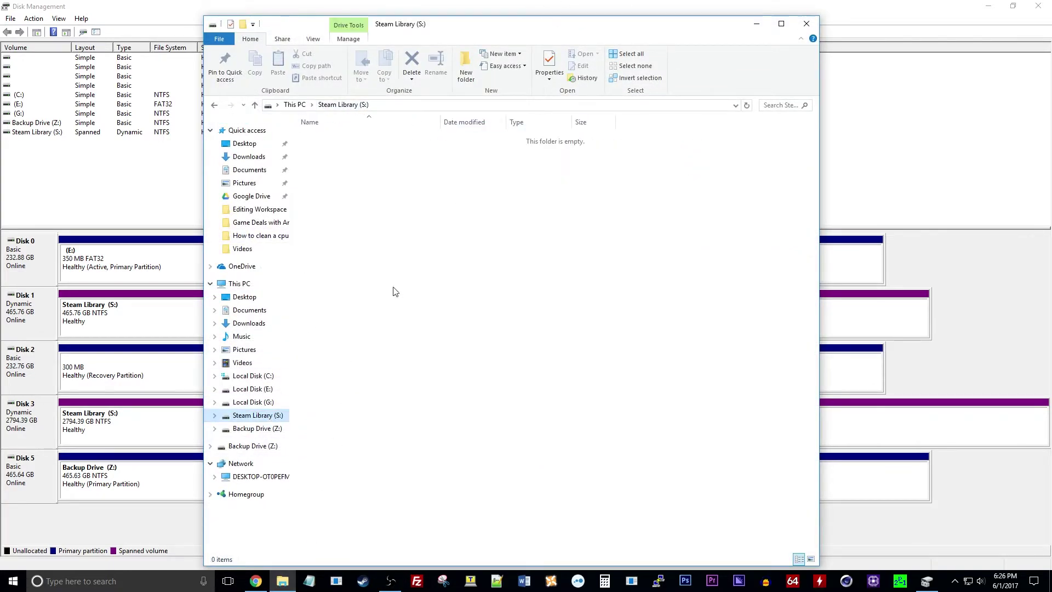
pyautogui.rightClick(236, 418)
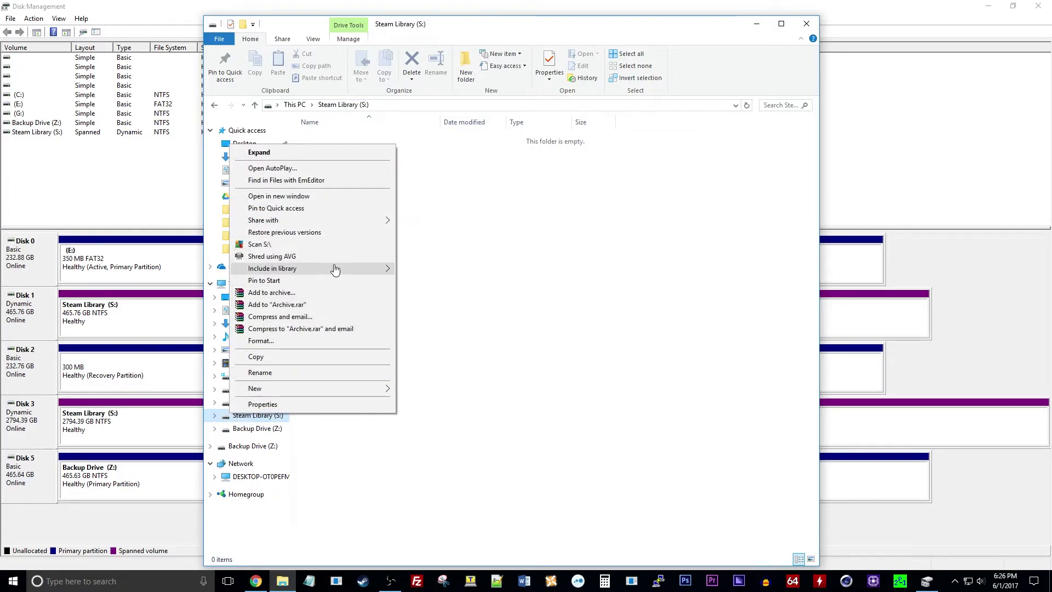
pyautogui.click(262, 404)
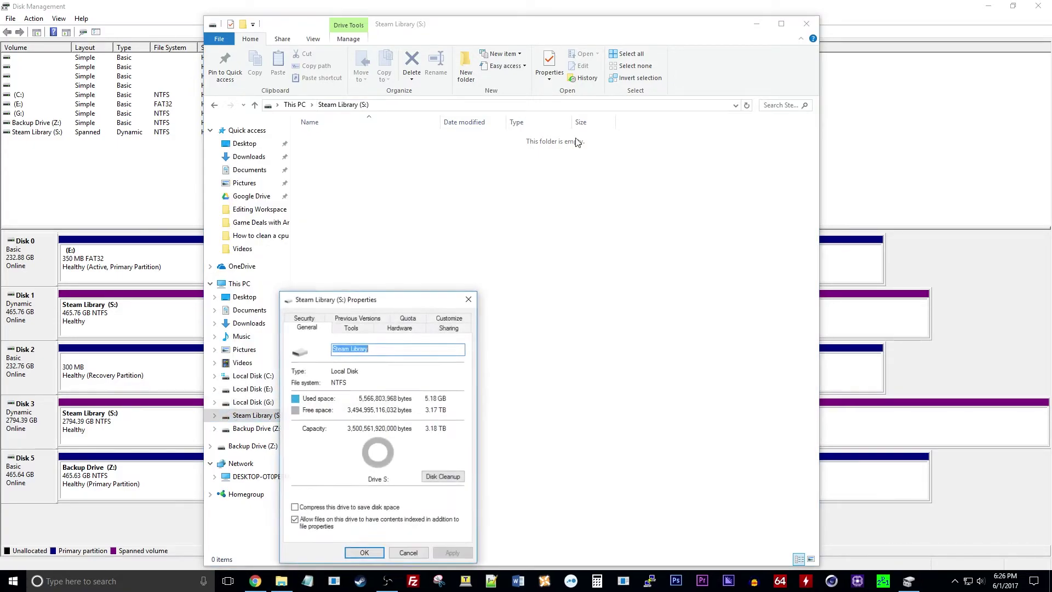
pyautogui.moveTo(390, 302); pyautogui.dragTo(351, 188)
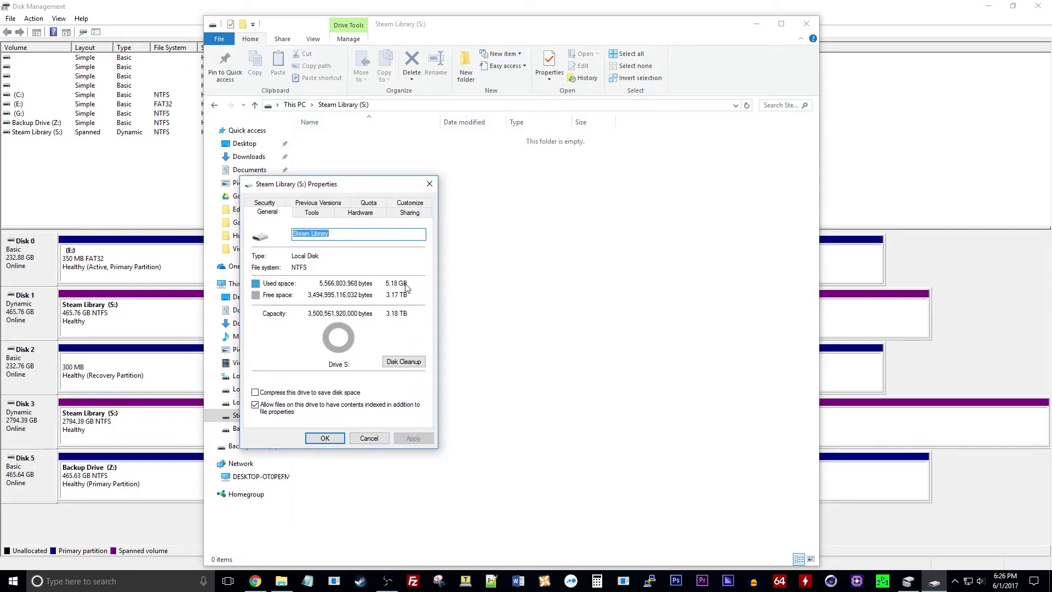